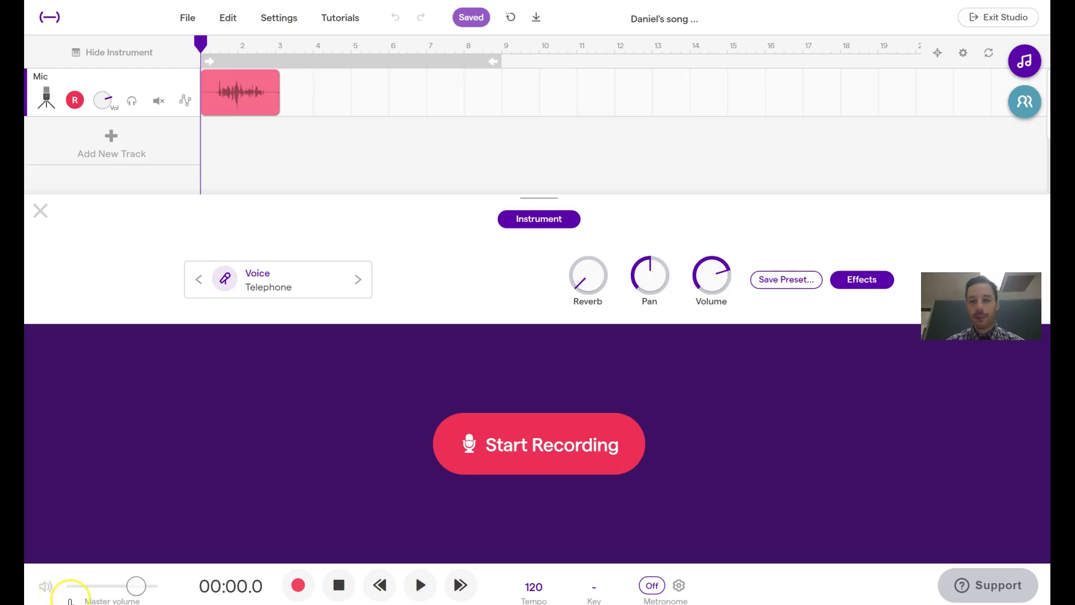
Export the whole Soundtrap project as an MP3 file
left_click(190, 23)
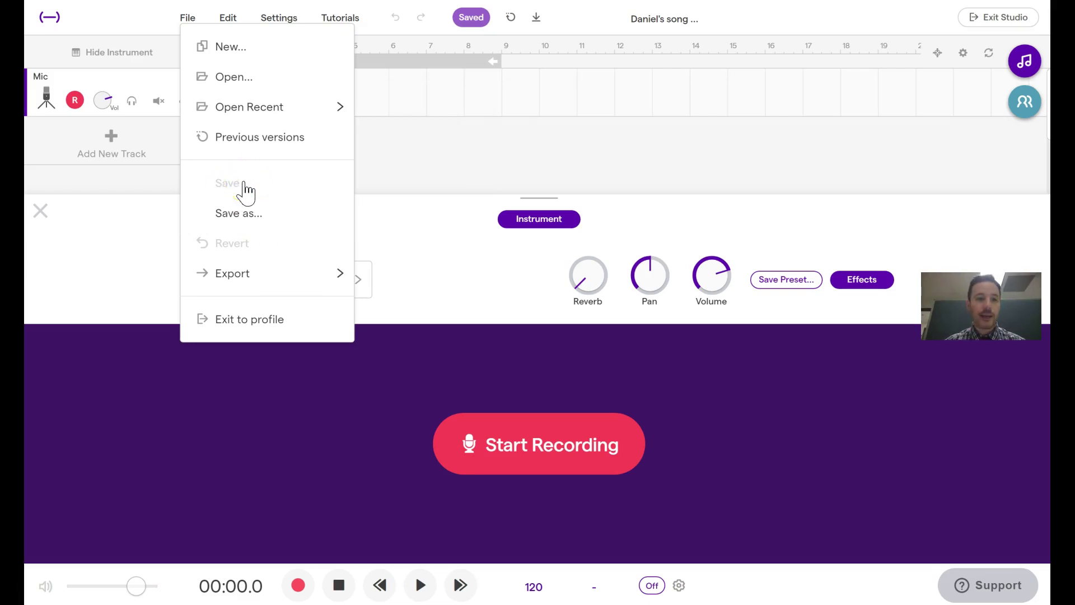
left_click(238, 288)
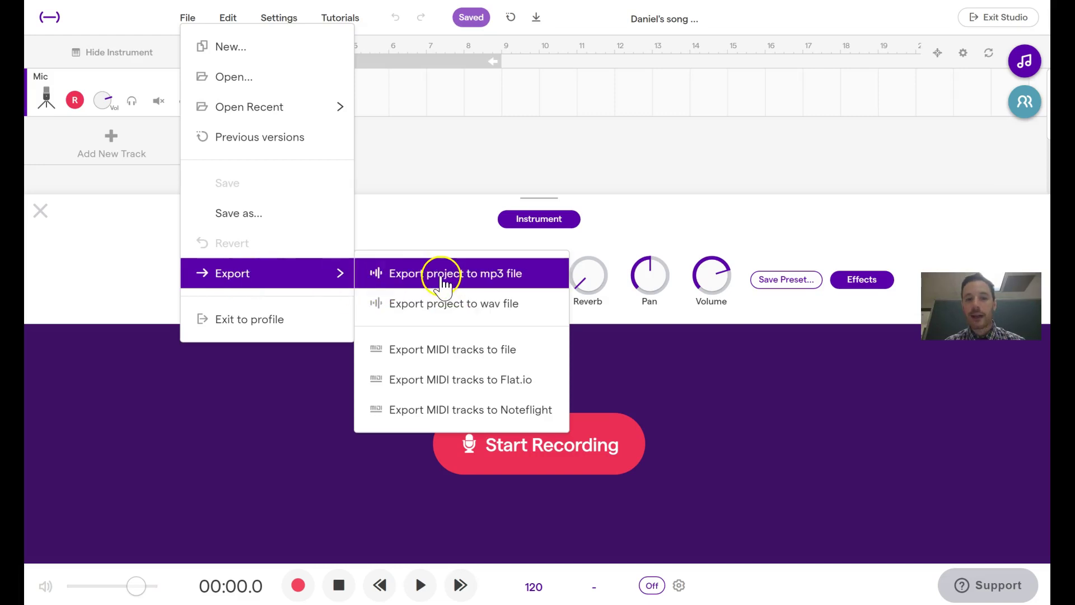
left_click(525, 283)
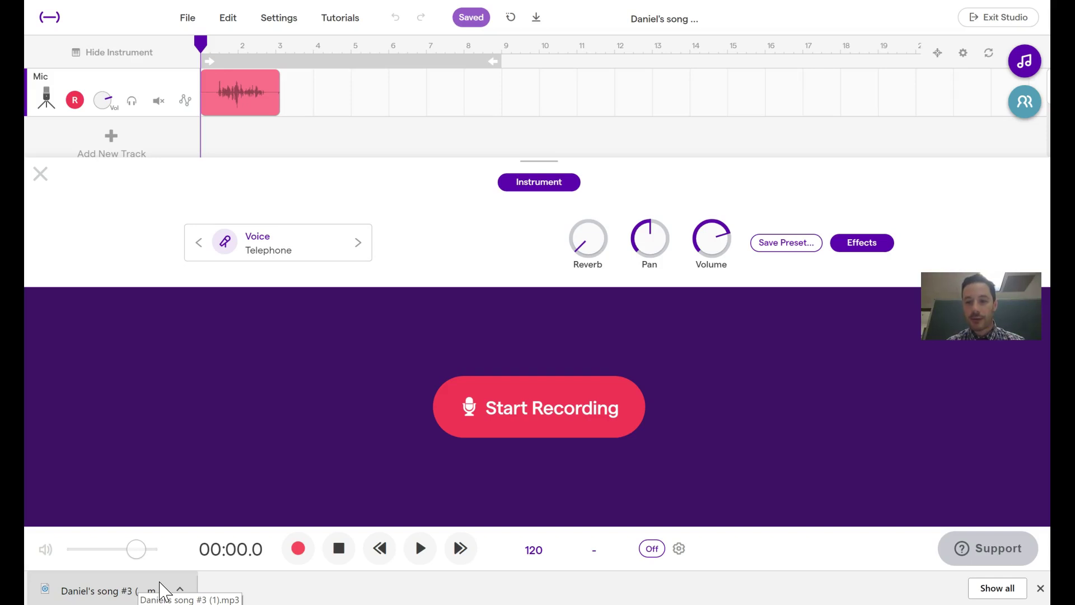
Reveal the downloaded MP3 in the Downloads folder, then close that Explorer window
left_click(53, 588)
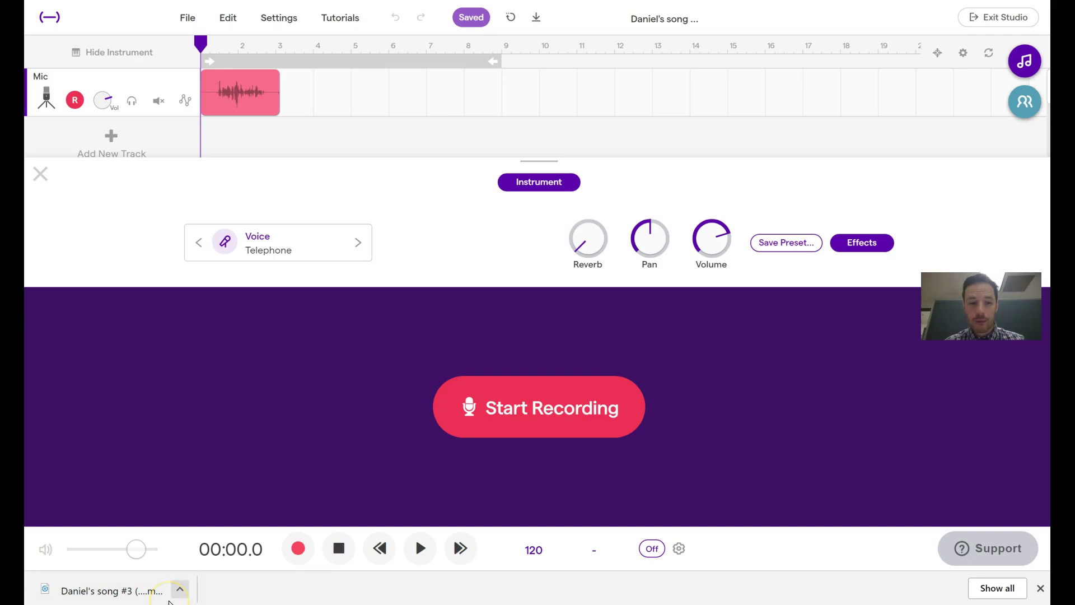
left_click(181, 589)
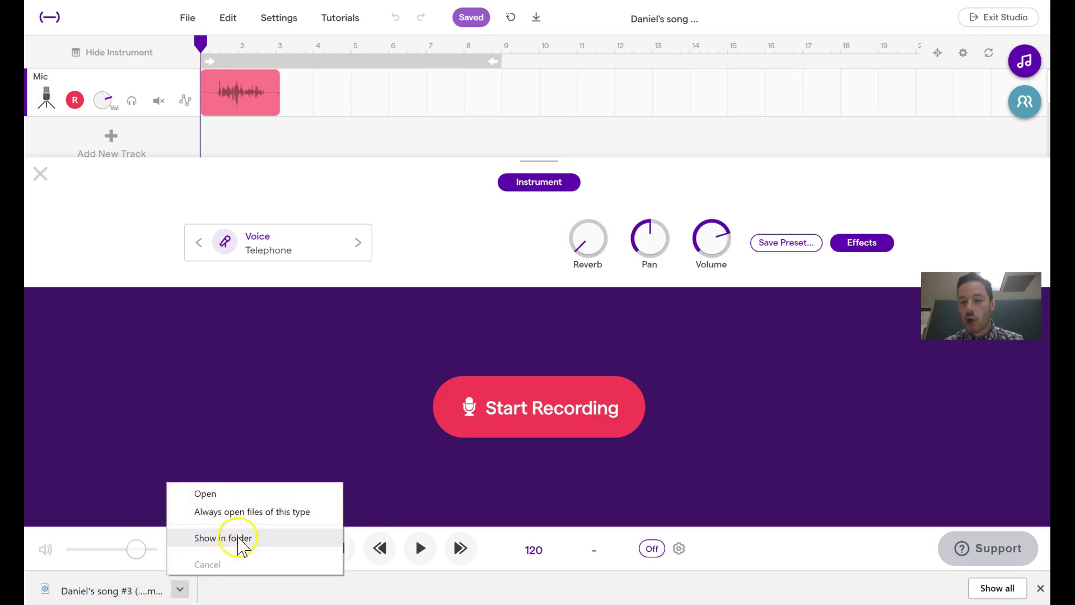
left_click(255, 540)
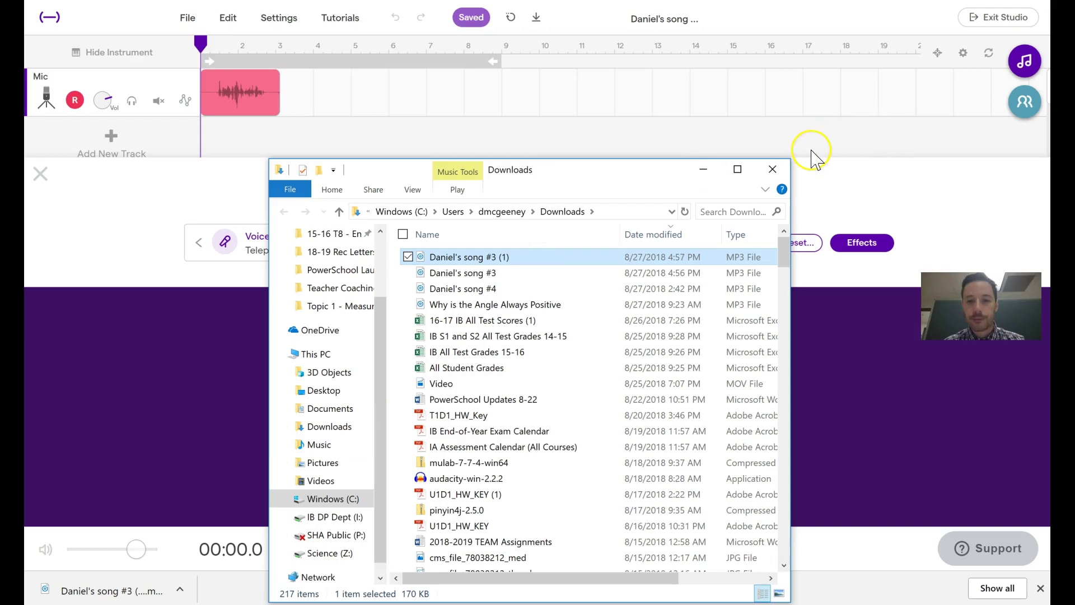
left_click(772, 168)
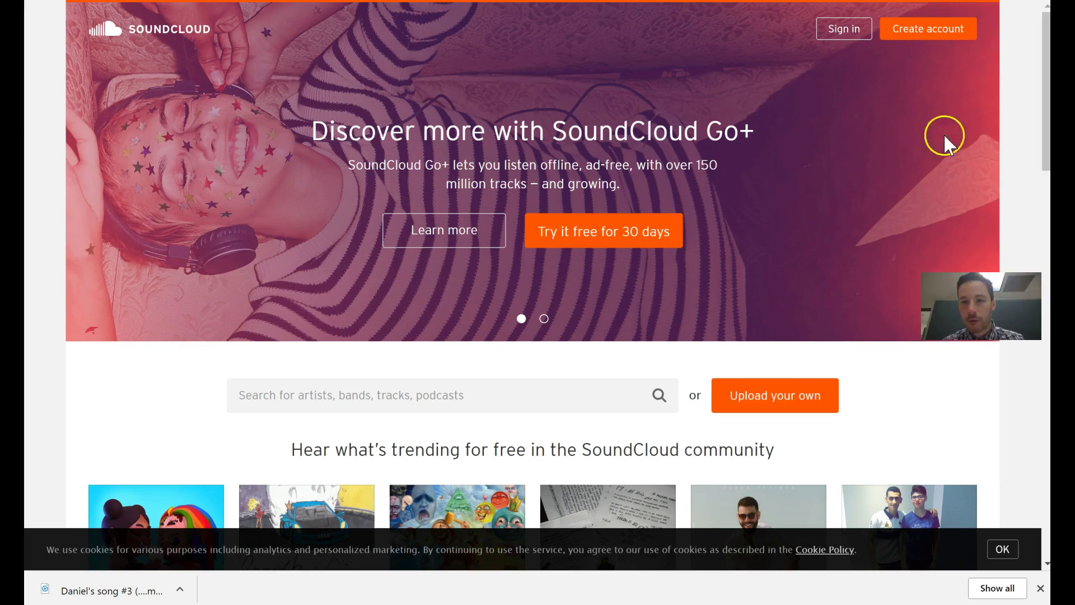
Sign in to SoundCloud with Google, entering the account e-mail and password
left_click(843, 33)
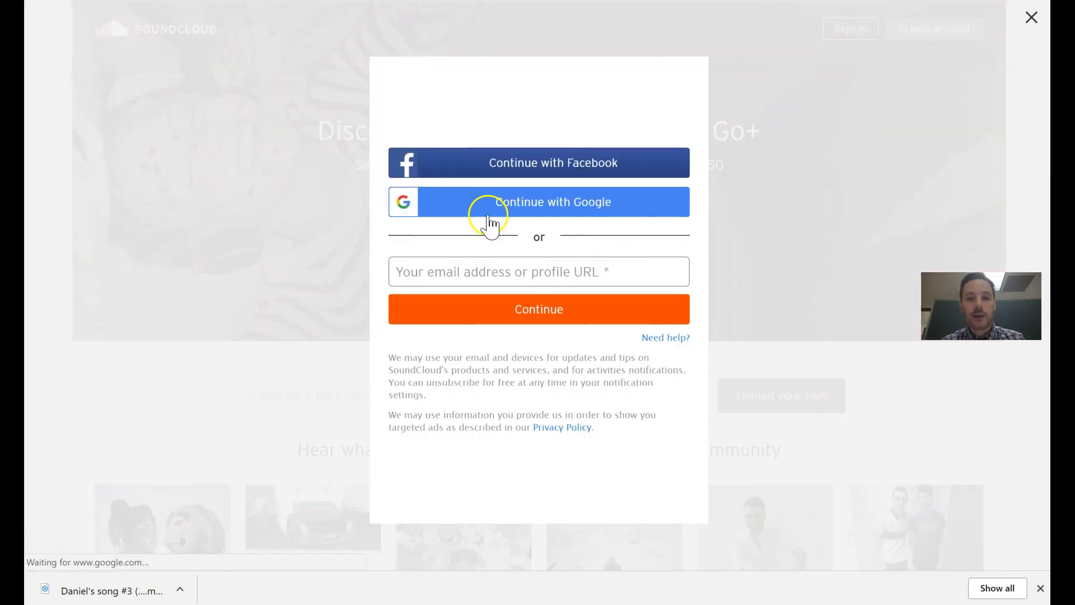
left_click(532, 217)
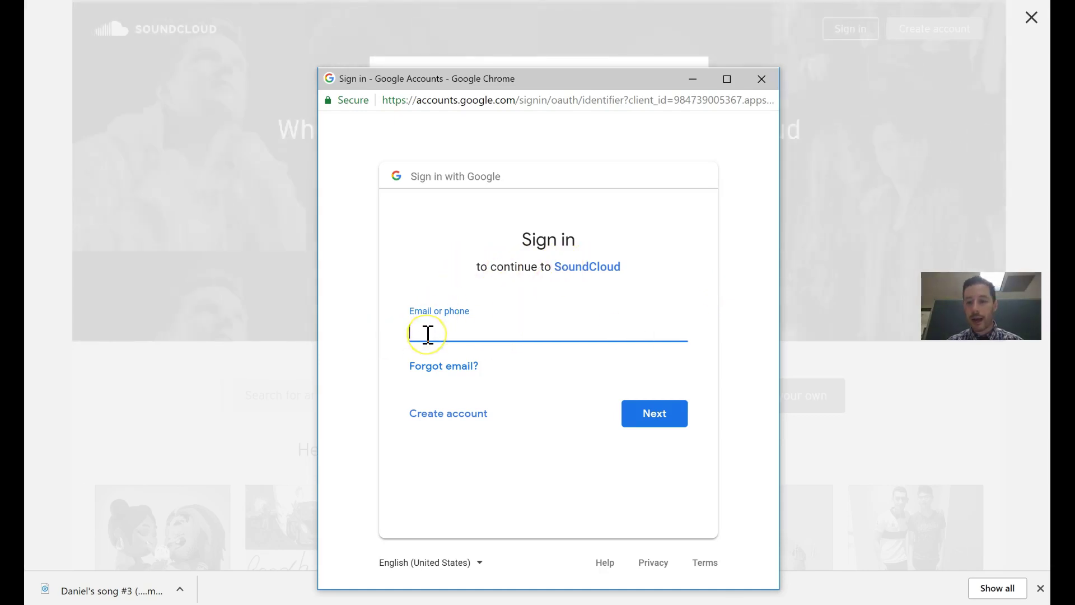
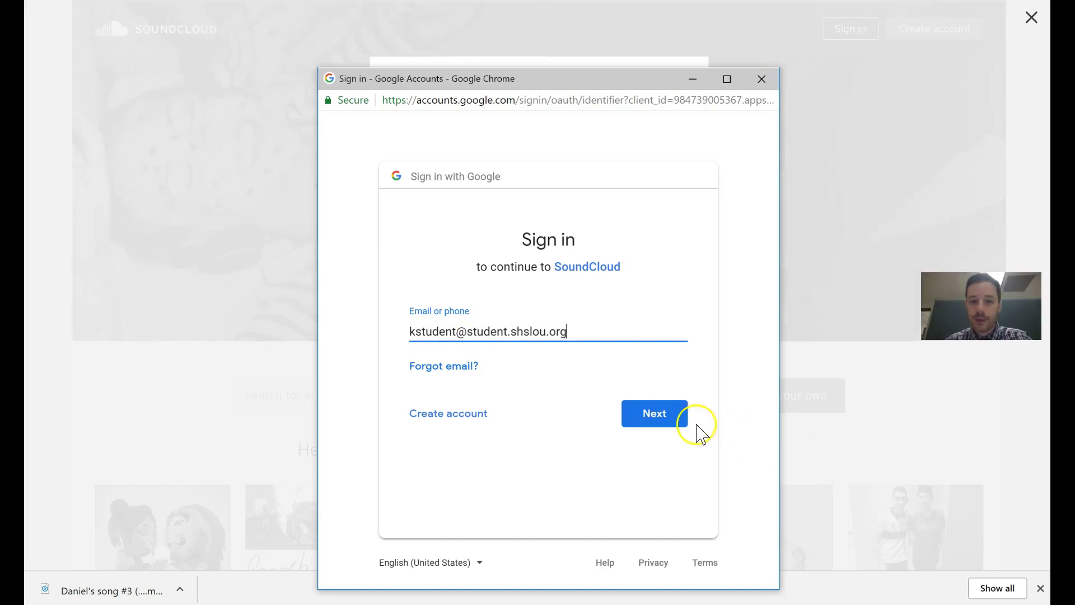
left_click(663, 426)
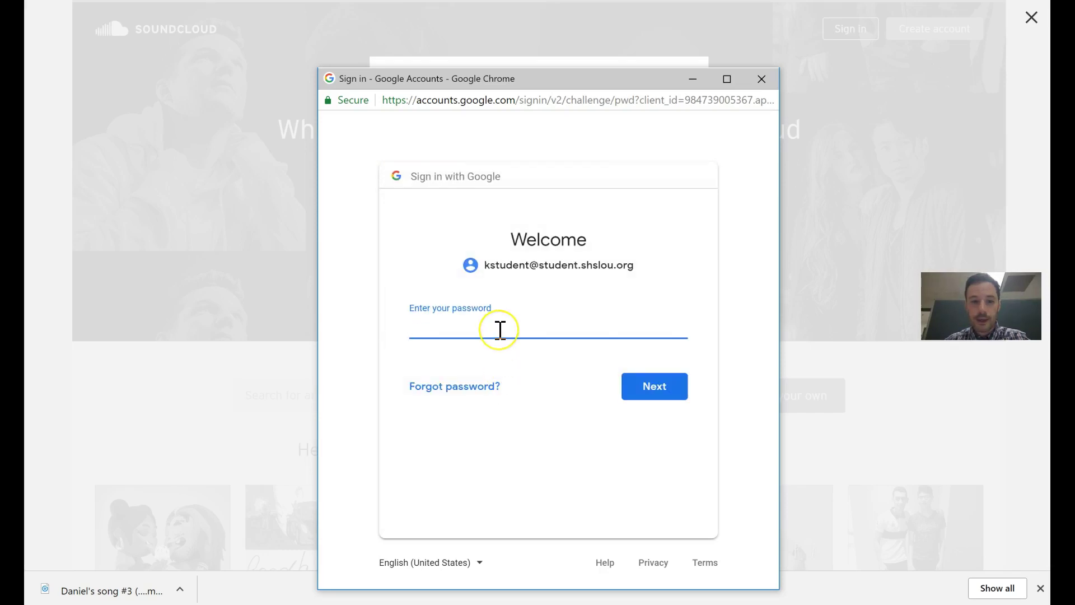
type("••••••••••")
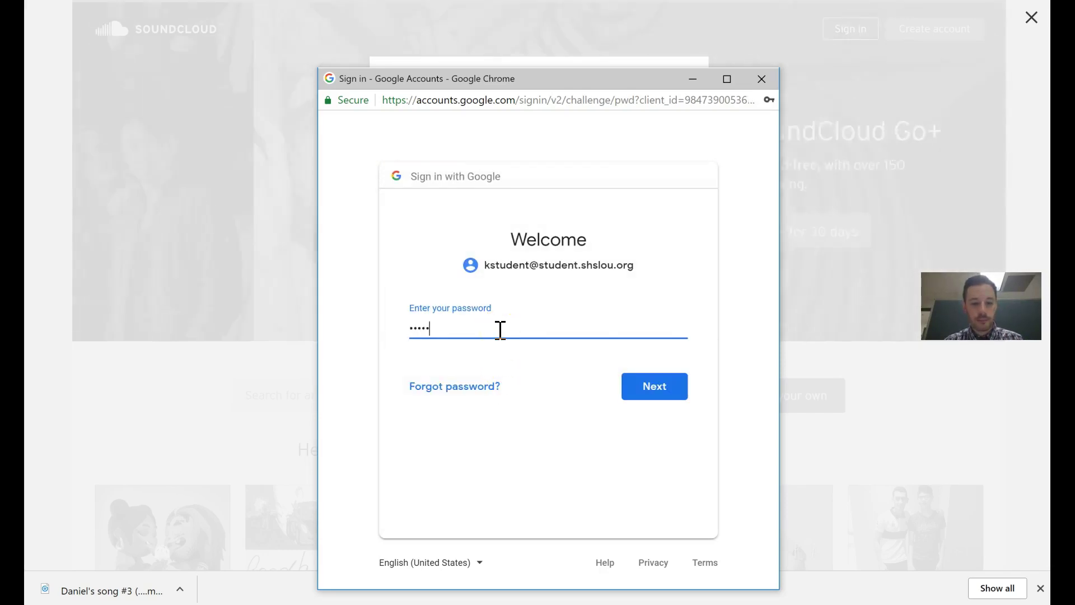
key("Return")
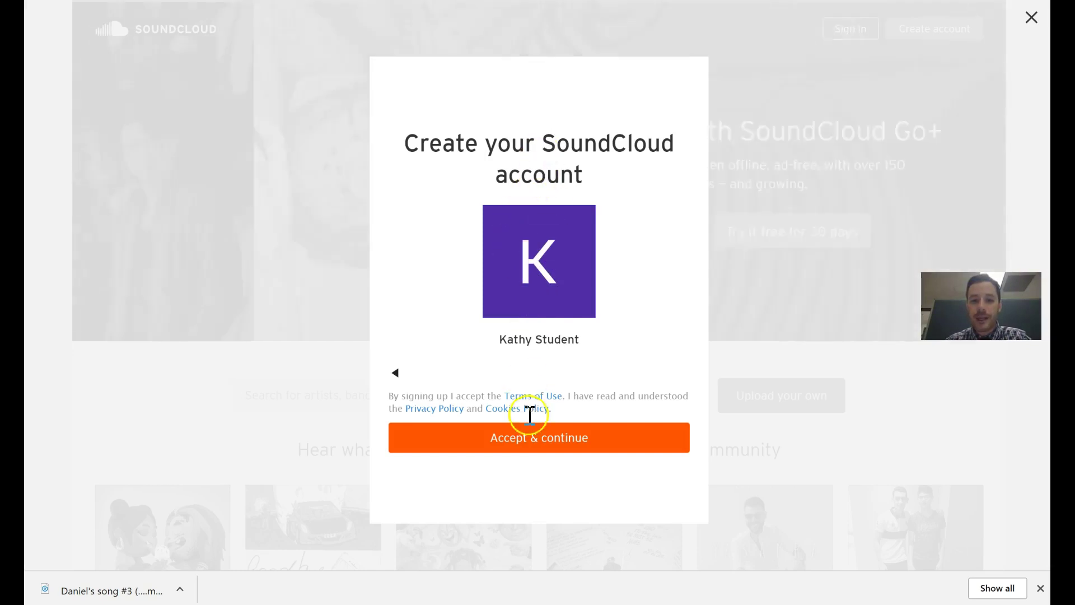
Accept the terms and complete signup with age 13 and gender Prefer not to say
left_click(539, 448)
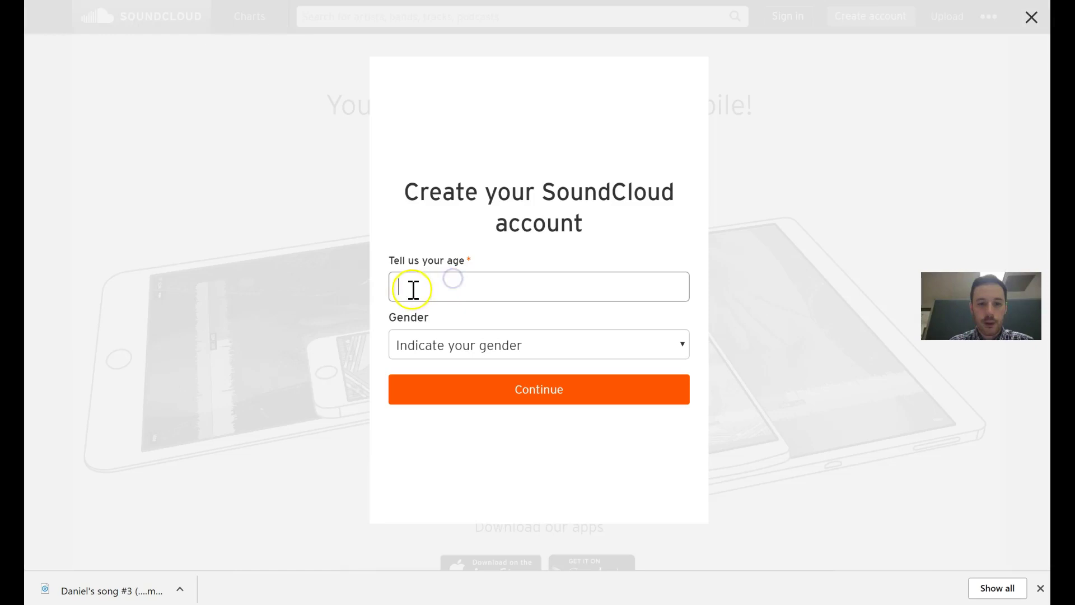
left_click(432, 289)
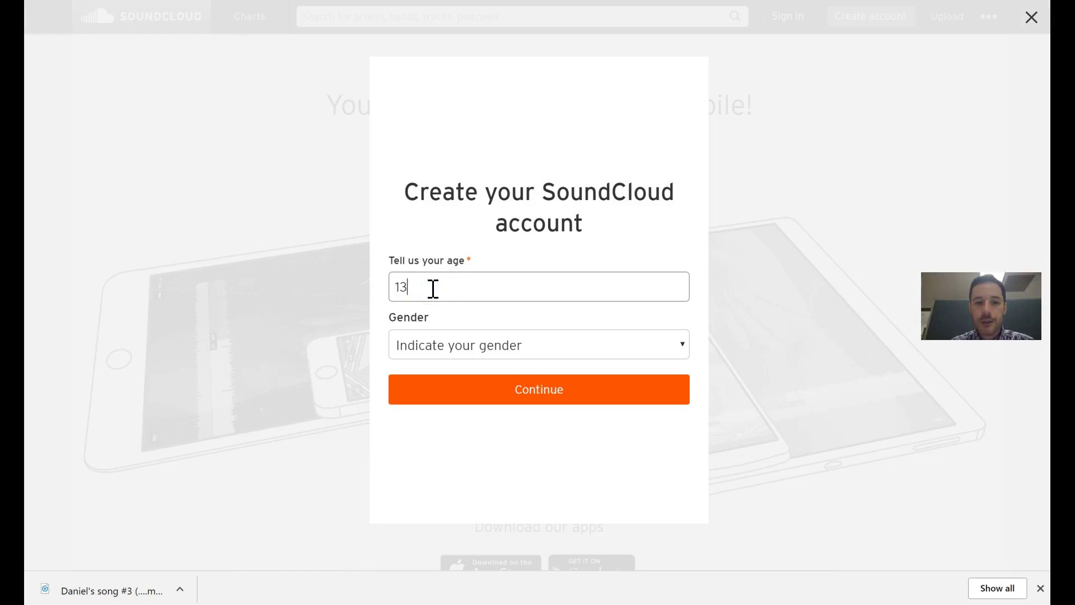
left_click(450, 289)
left_click(412, 297)
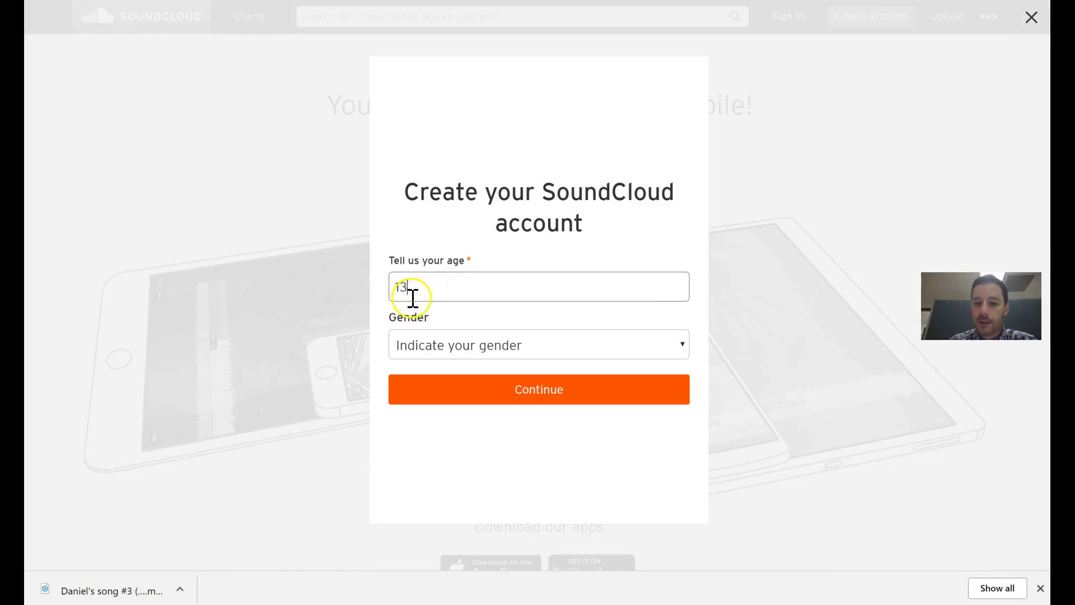
left_click(472, 343)
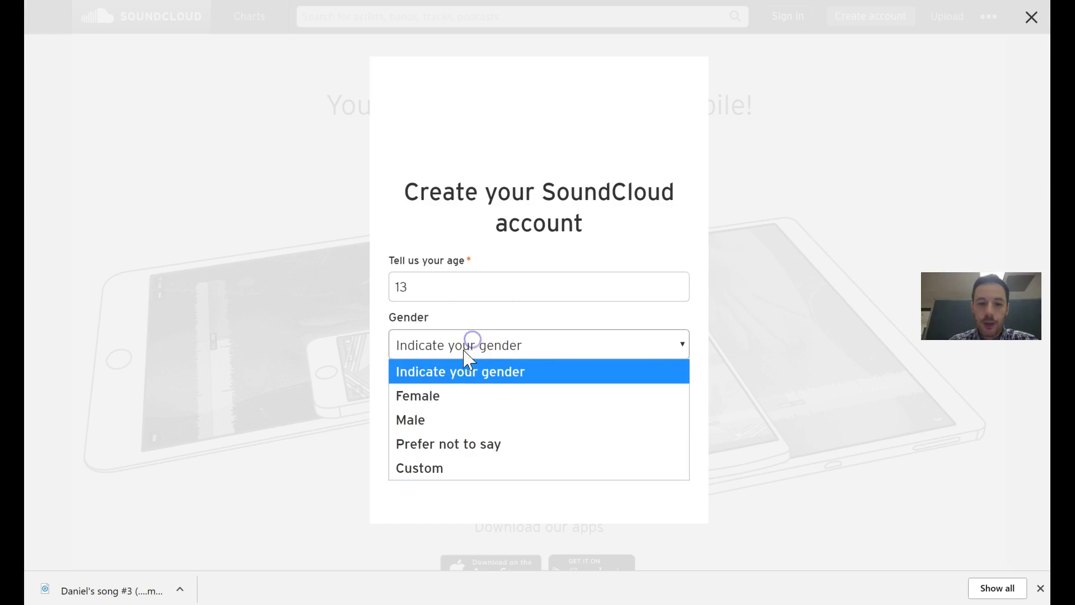
left_click(424, 451)
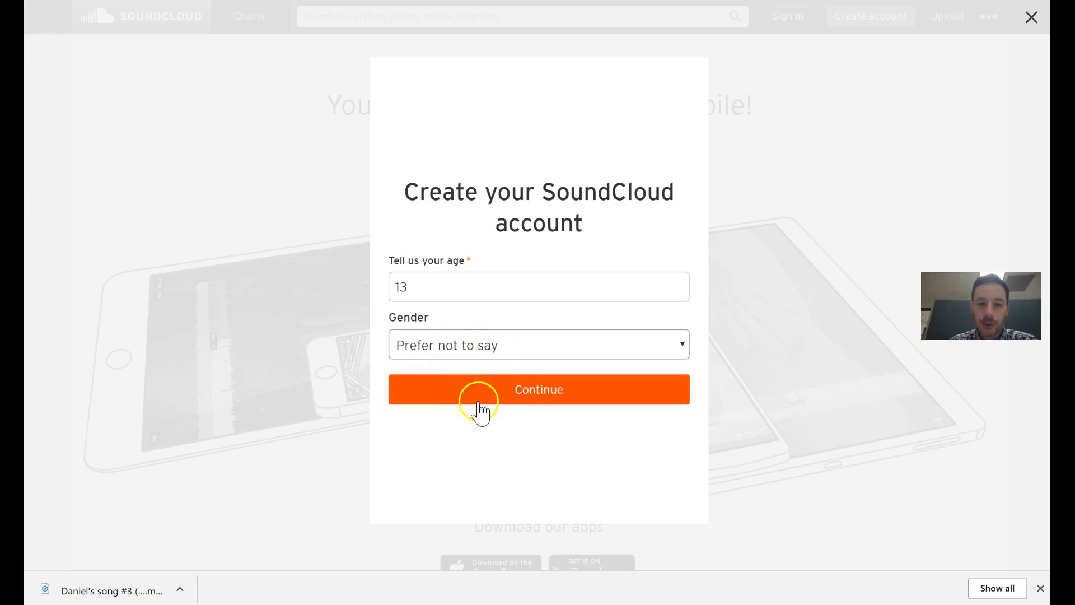
left_click(536, 395)
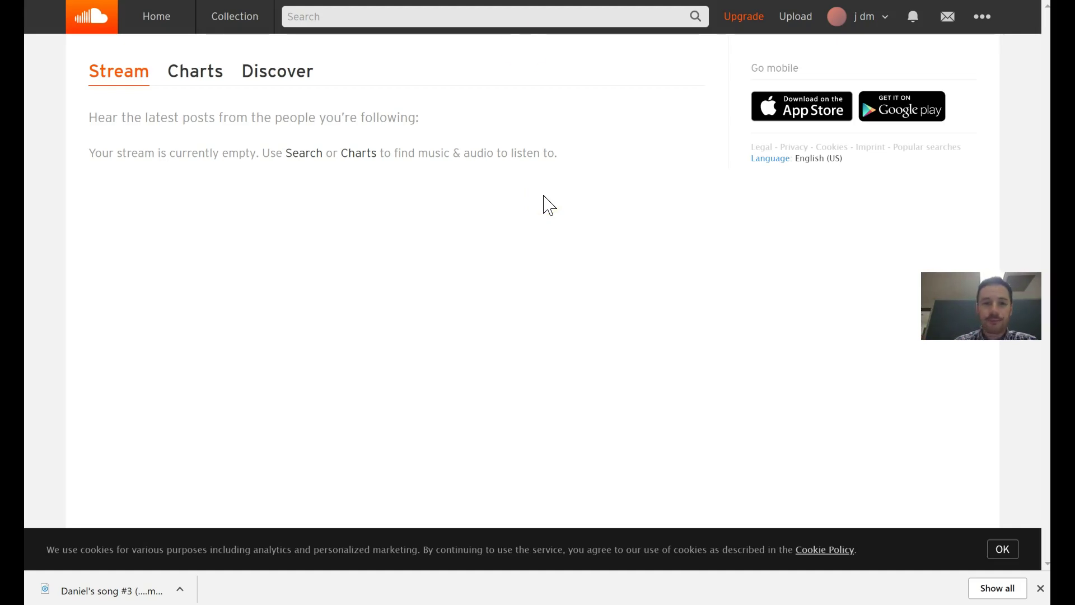
Go to the Upload to SoundCloud page and bring up the file picker for an audio file
left_click(230, 57)
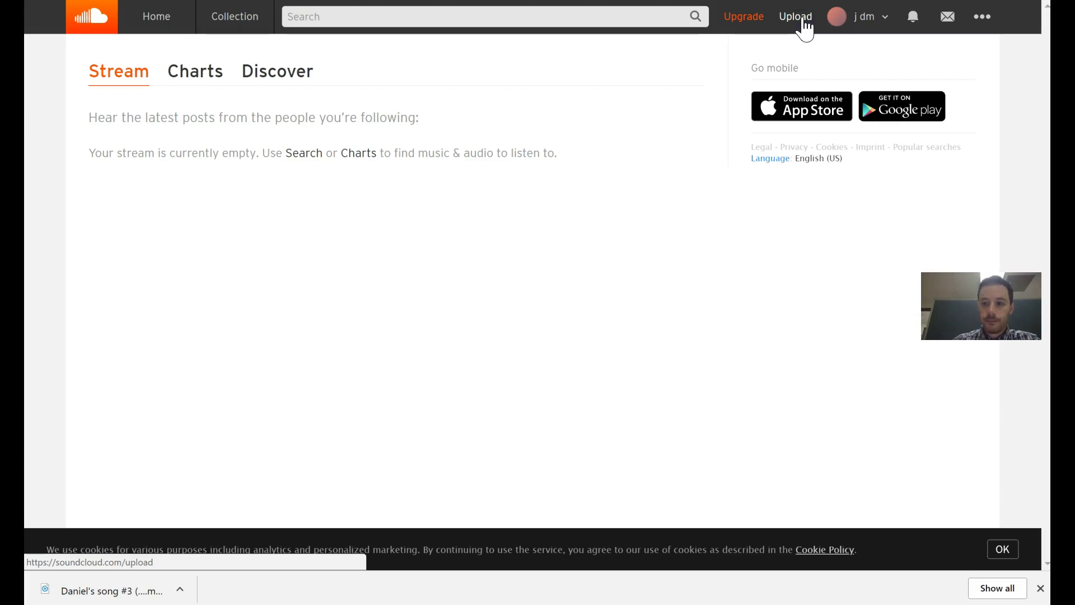
left_click(805, 28)
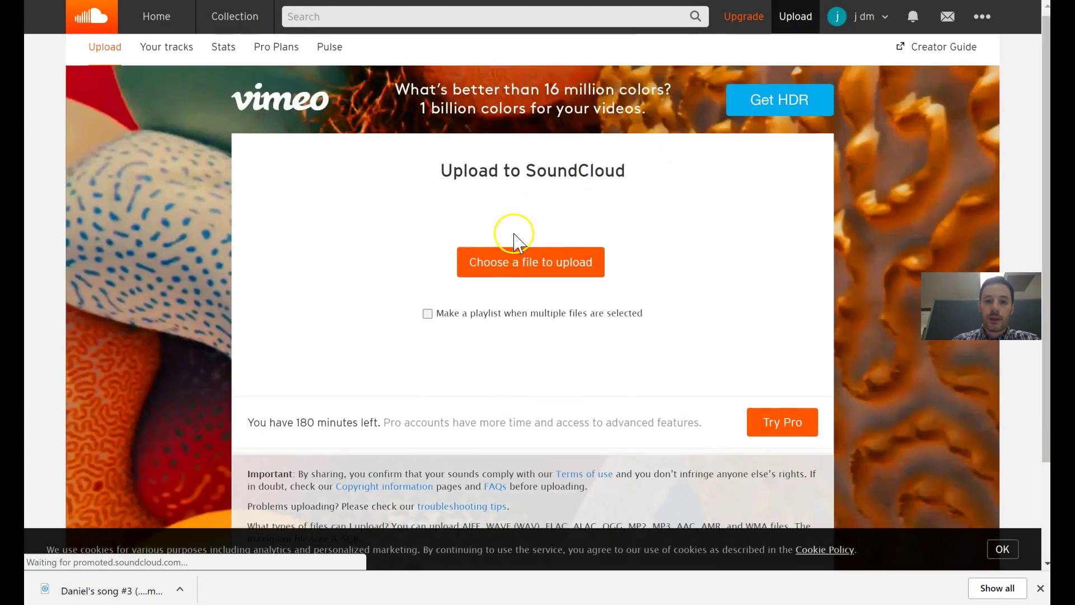
scroll(536, 219, "down", 1)
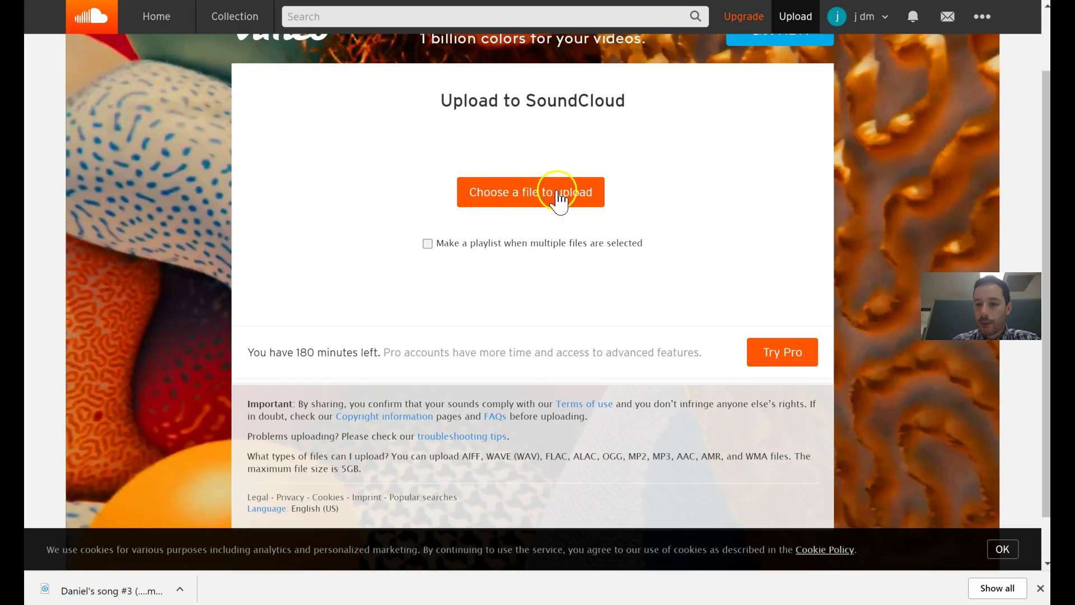
left_click(550, 193)
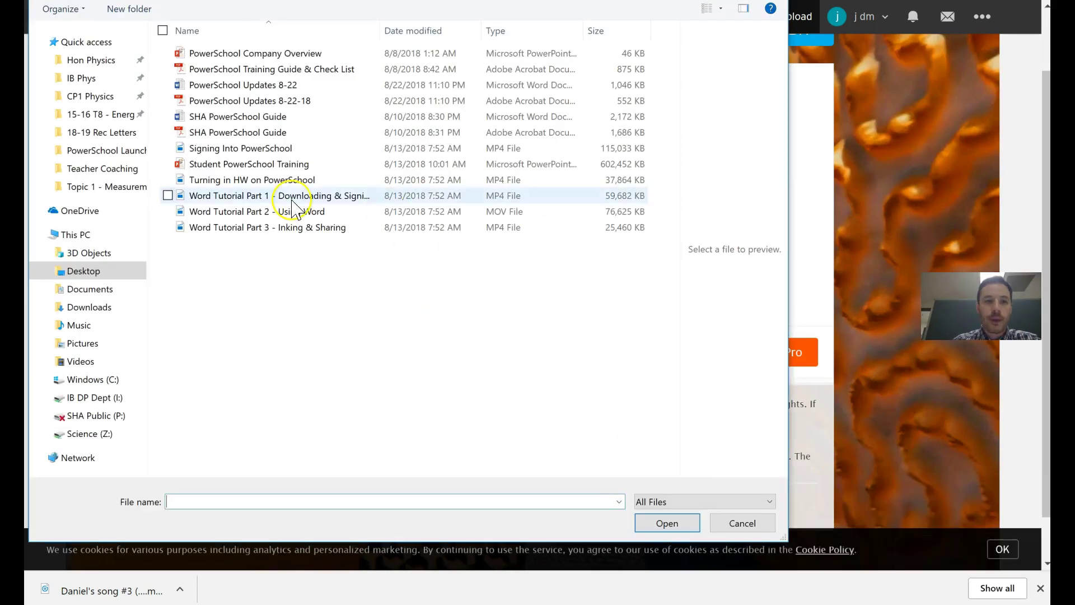
Pick the latest song MP3 from the Downloads folder and start uploading it
left_click(274, 226)
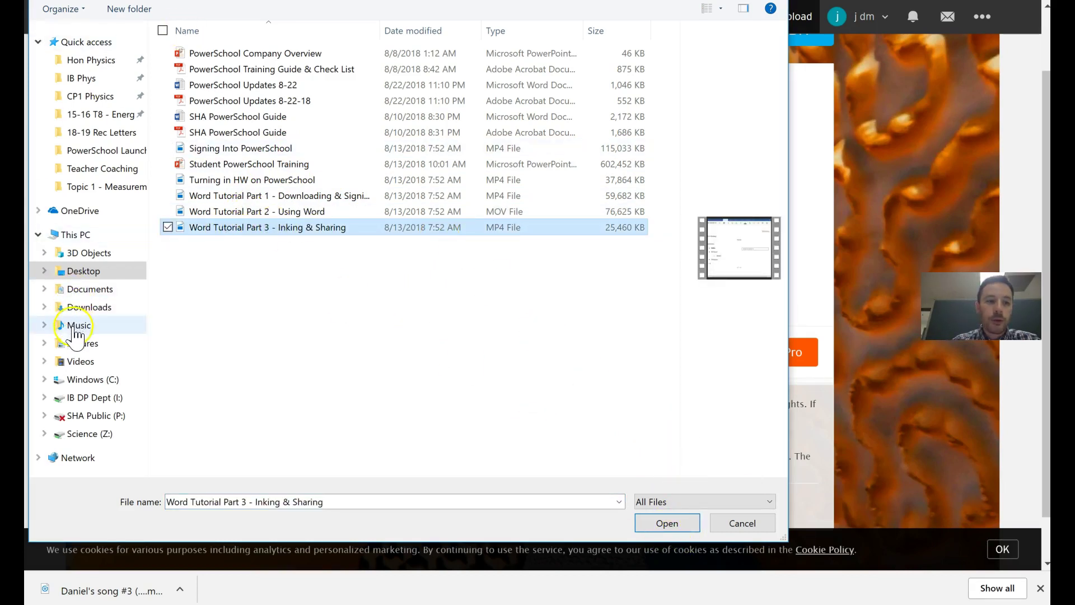
left_click(106, 311)
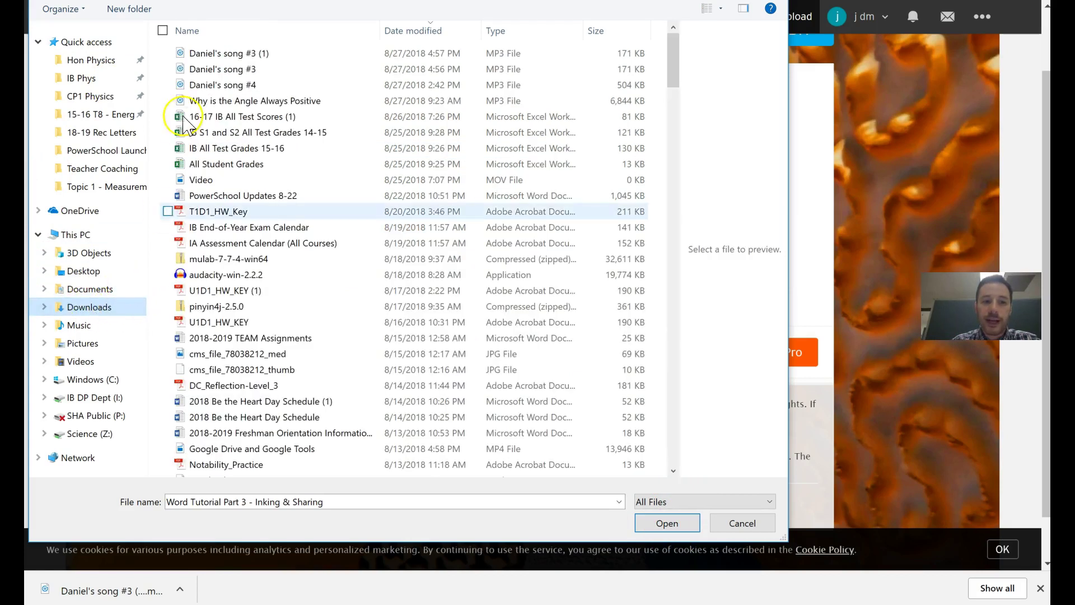
left_click(207, 52)
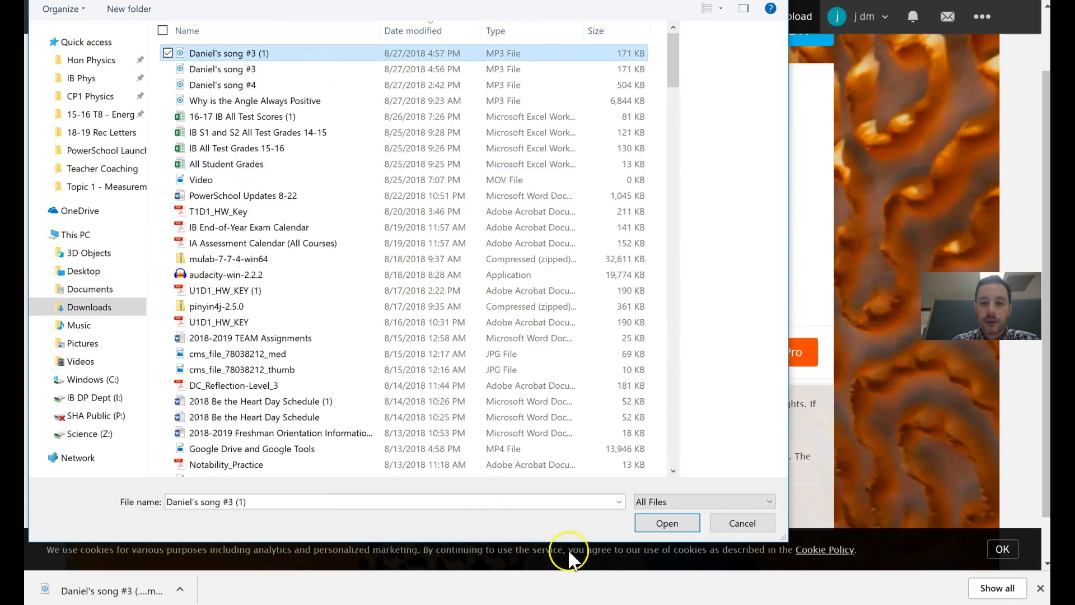
left_click(681, 522)
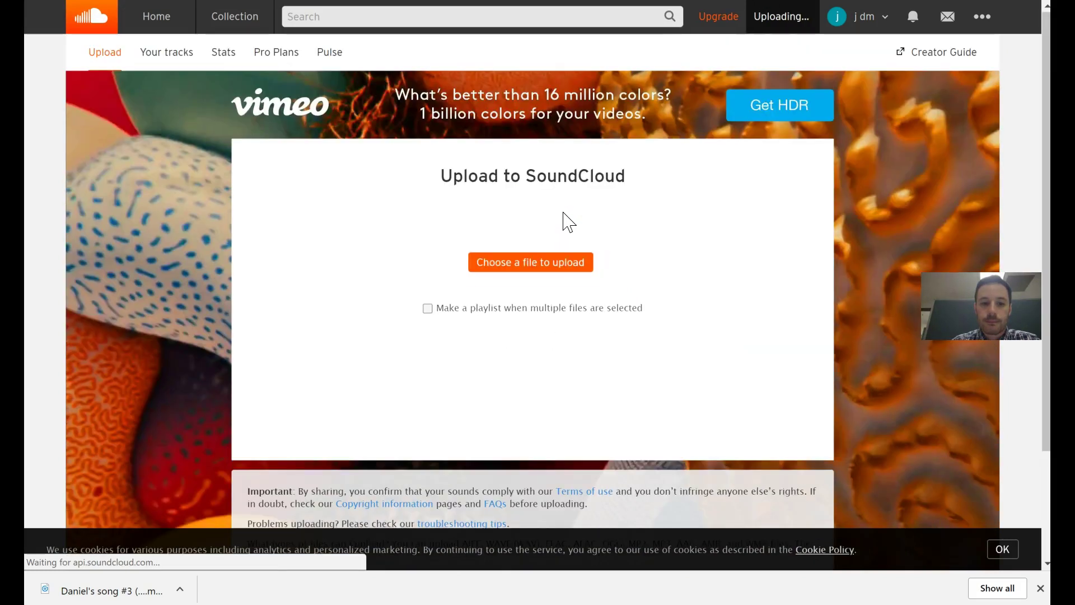
Save 'Daniel's Song #3 (1)' with its default title, no genre and Public availability
scroll(487, 252, "down", 3)
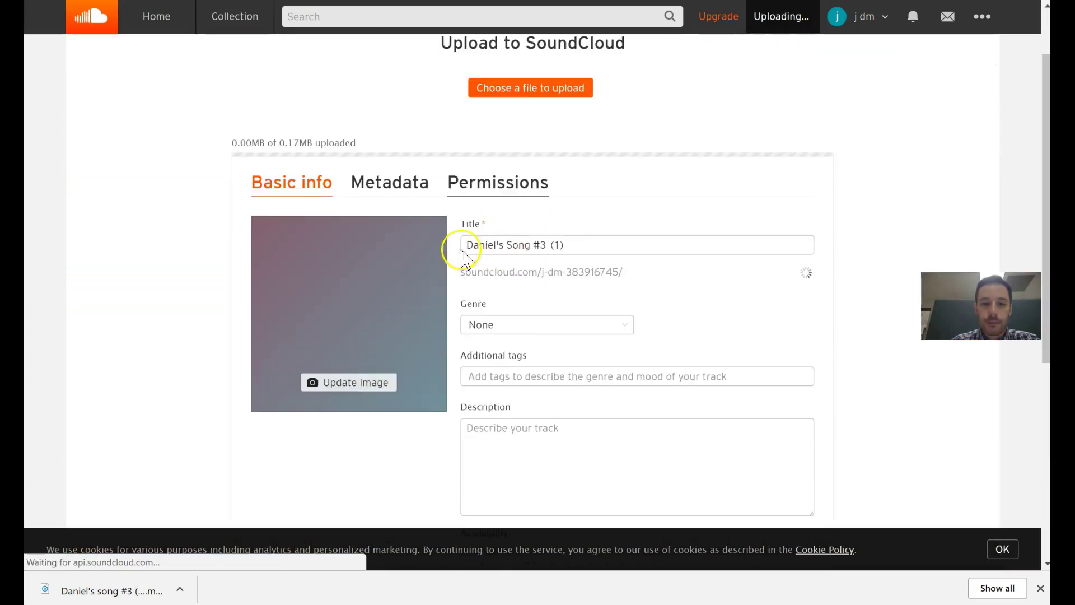
left_click_drag(585, 173, 408, 168)
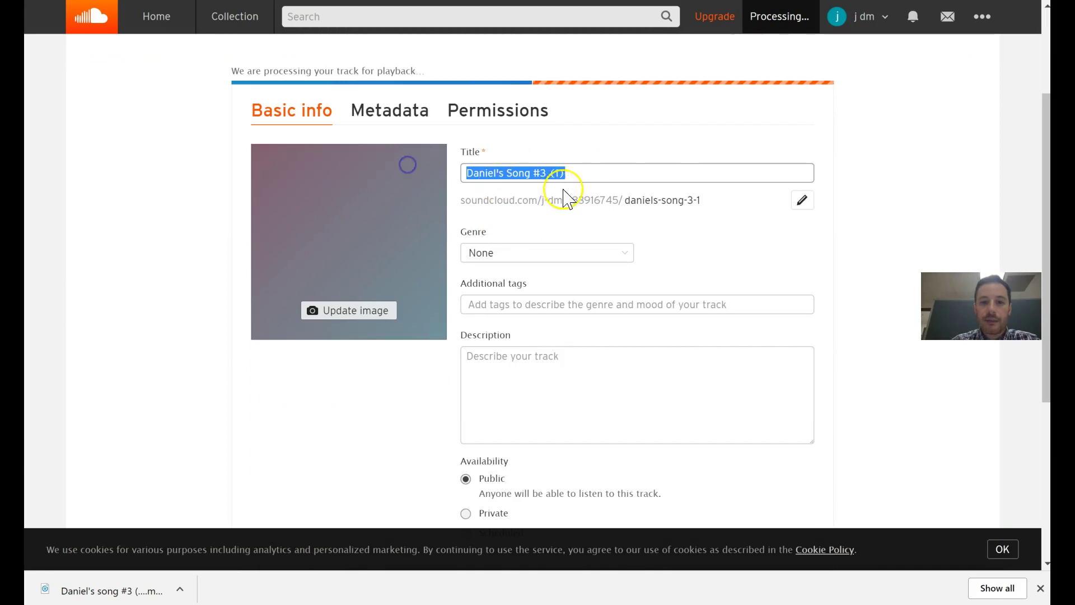
scroll(557, 196, "down", 3)
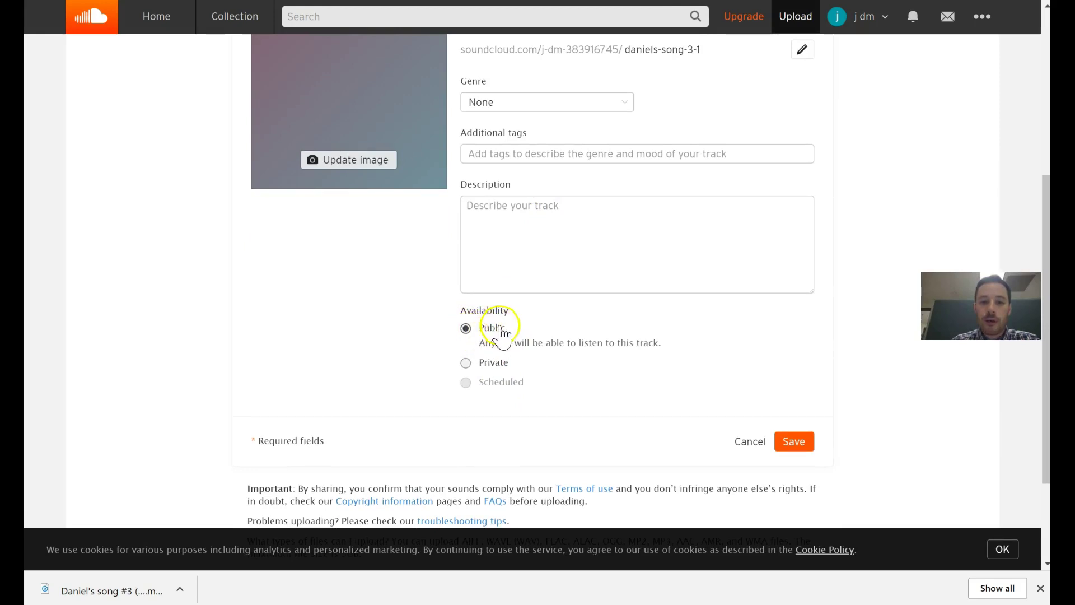
scroll(492, 335, "up", 3)
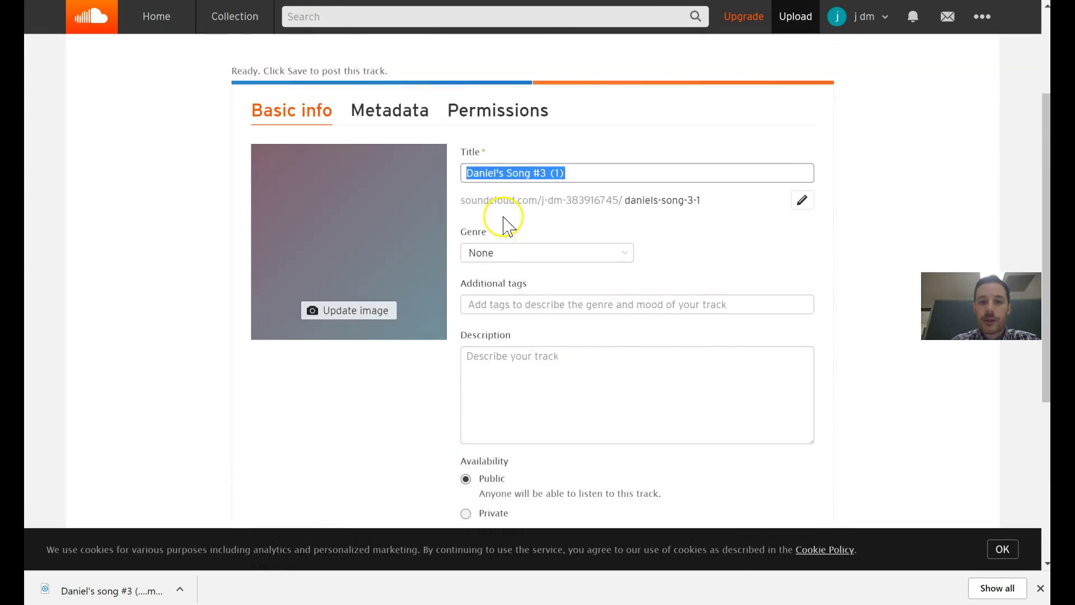
left_click(502, 421)
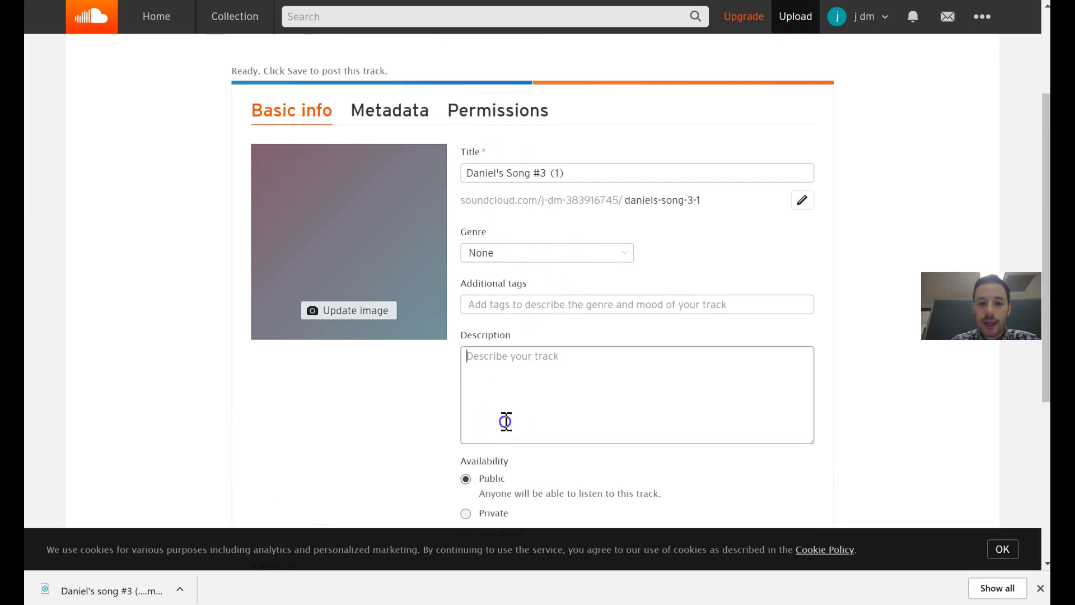
left_click(535, 310)
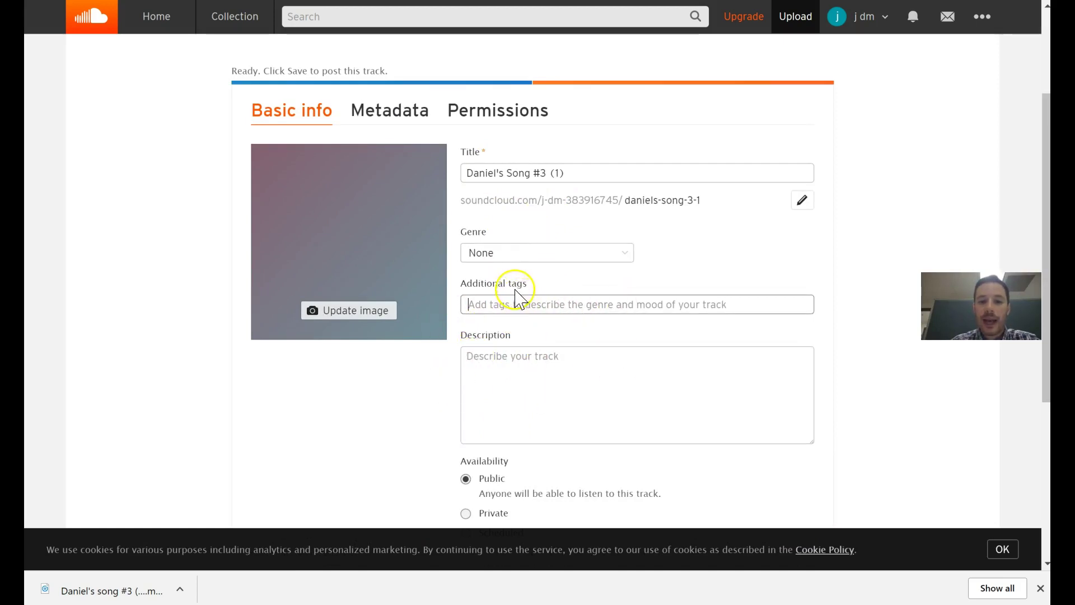
scroll(563, 342, "down", 3)
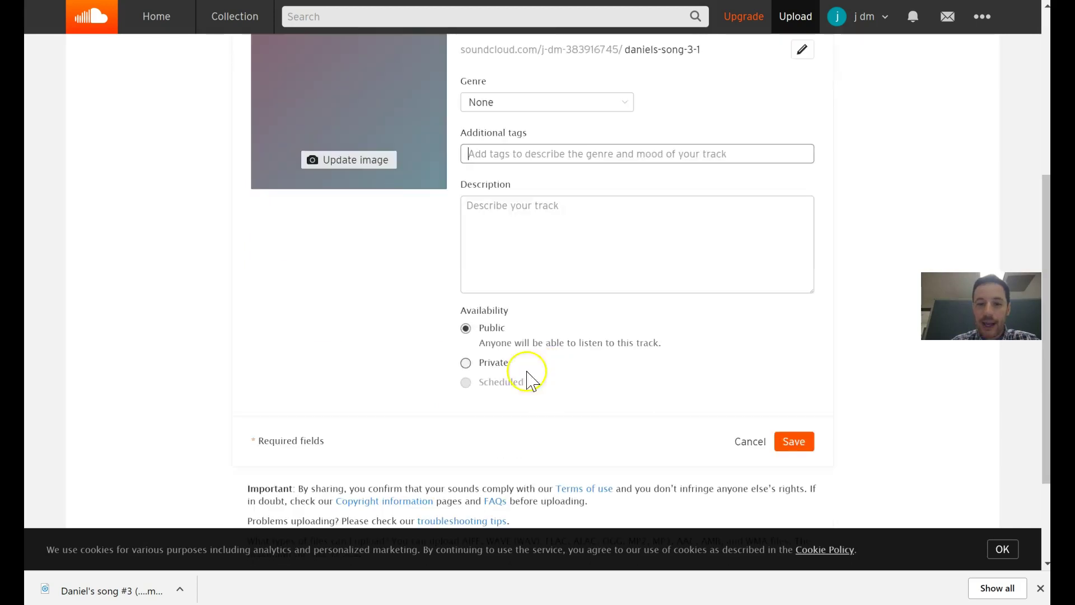
scroll(522, 351, "up", 3)
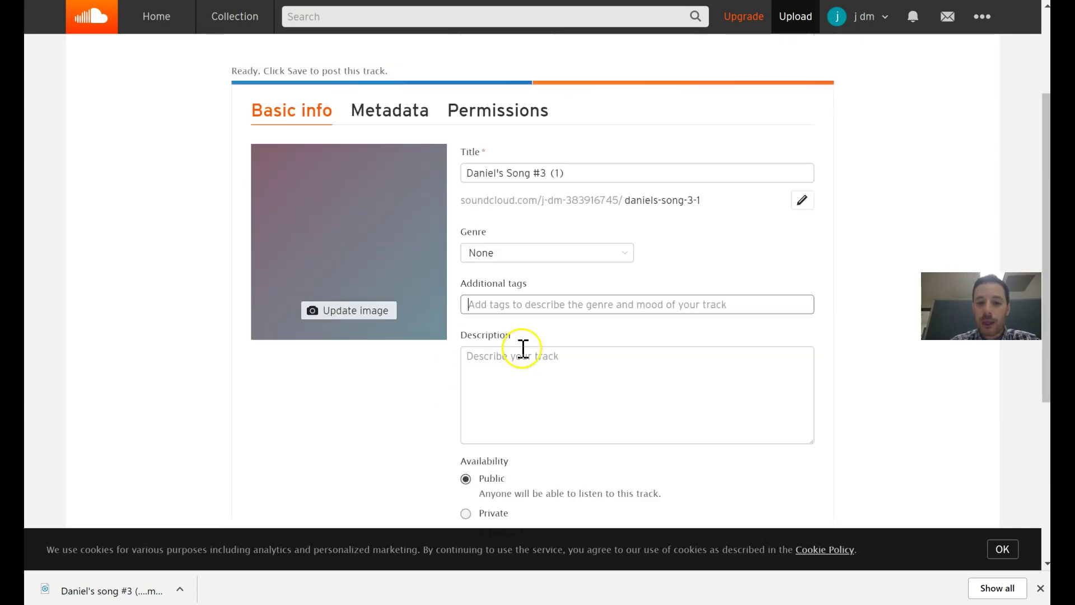
scroll(523, 354, "down", 2)
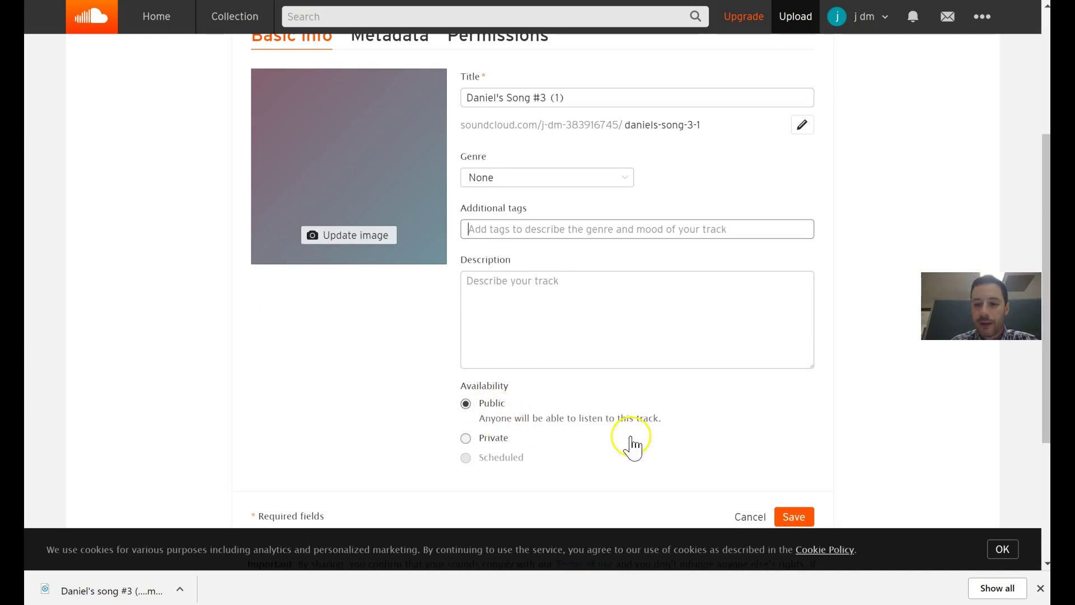
scroll(672, 432, "down", 3)
left_click(795, 368)
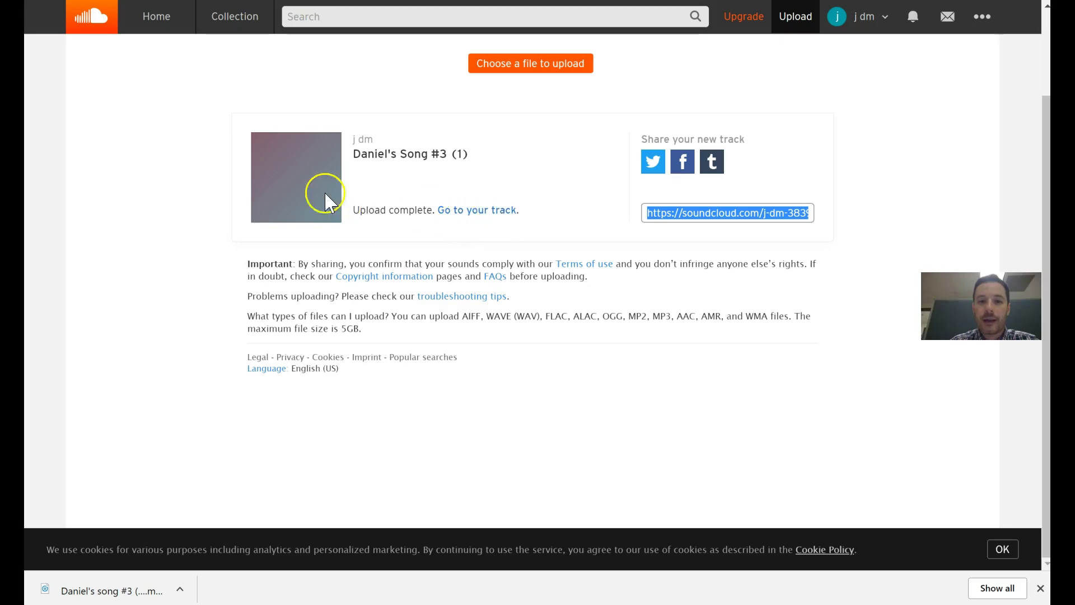
Open the track page for 'Daniel's Song #3 (1)' and bring up its sharing options
left_click(482, 212)
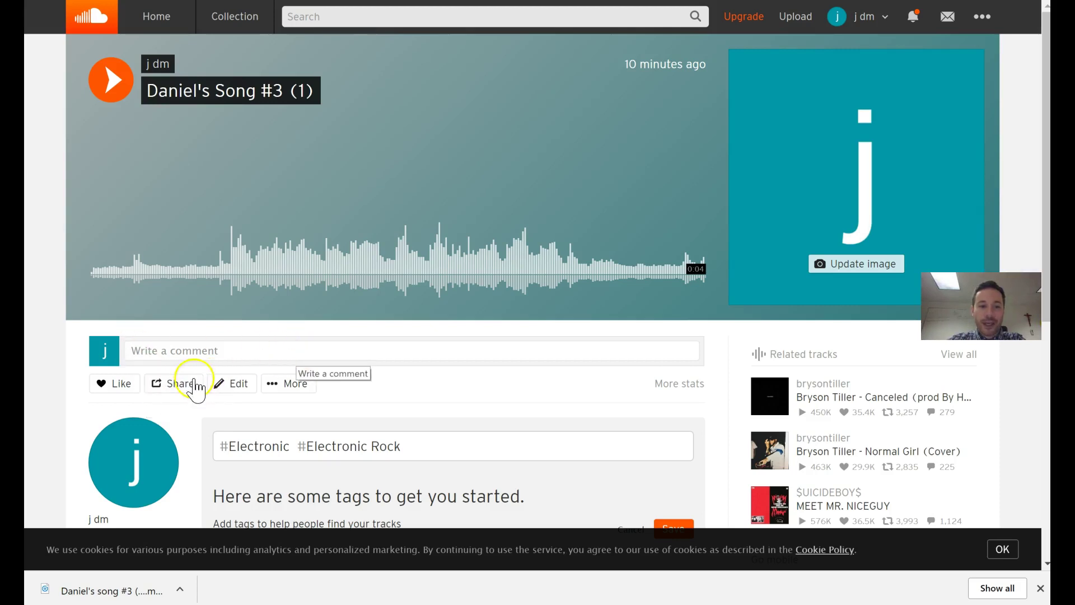
left_click(180, 386)
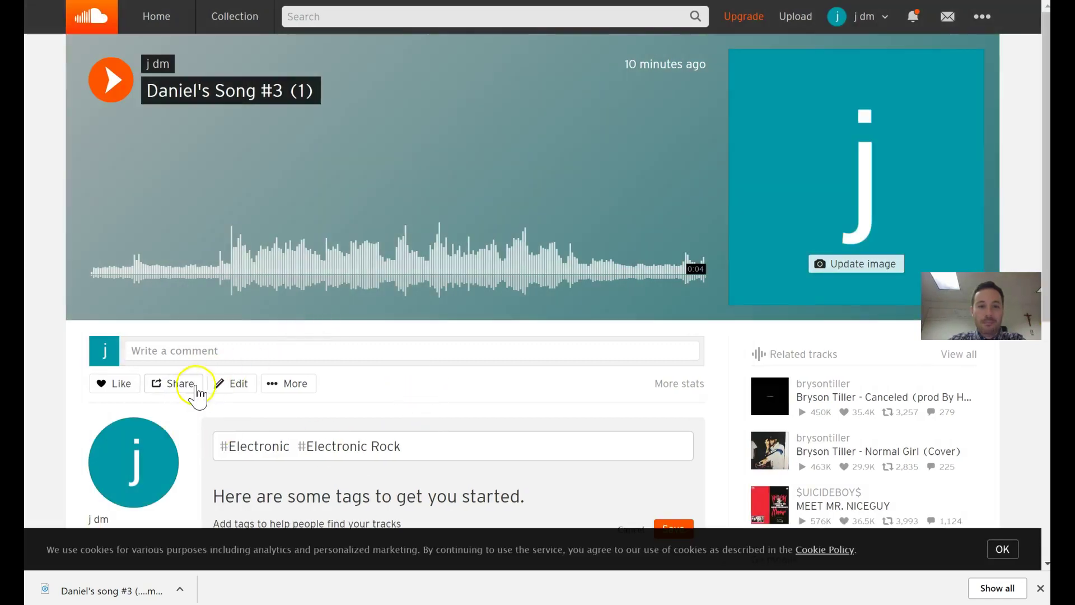
Copy the track's iframe embed code from the Share dialog's Embed tab
left_click(185, 386)
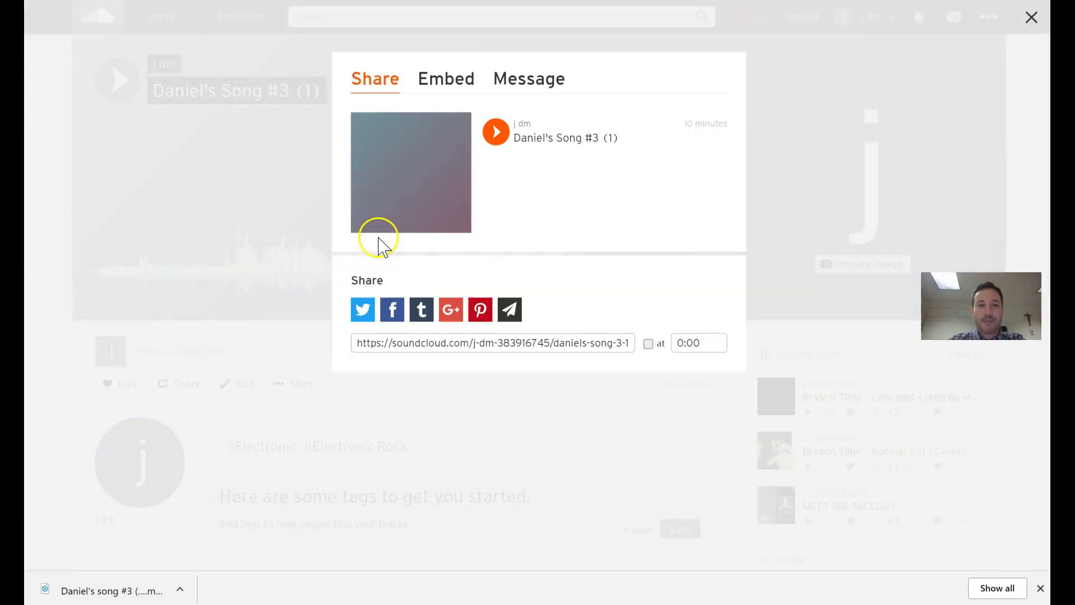
left_click(435, 80)
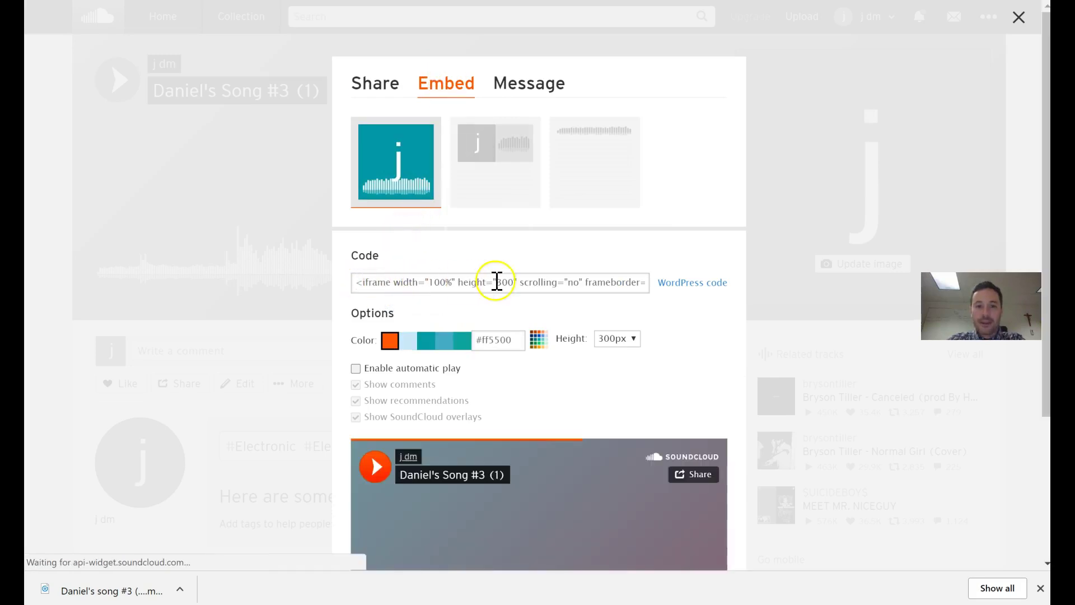
left_click(440, 281)
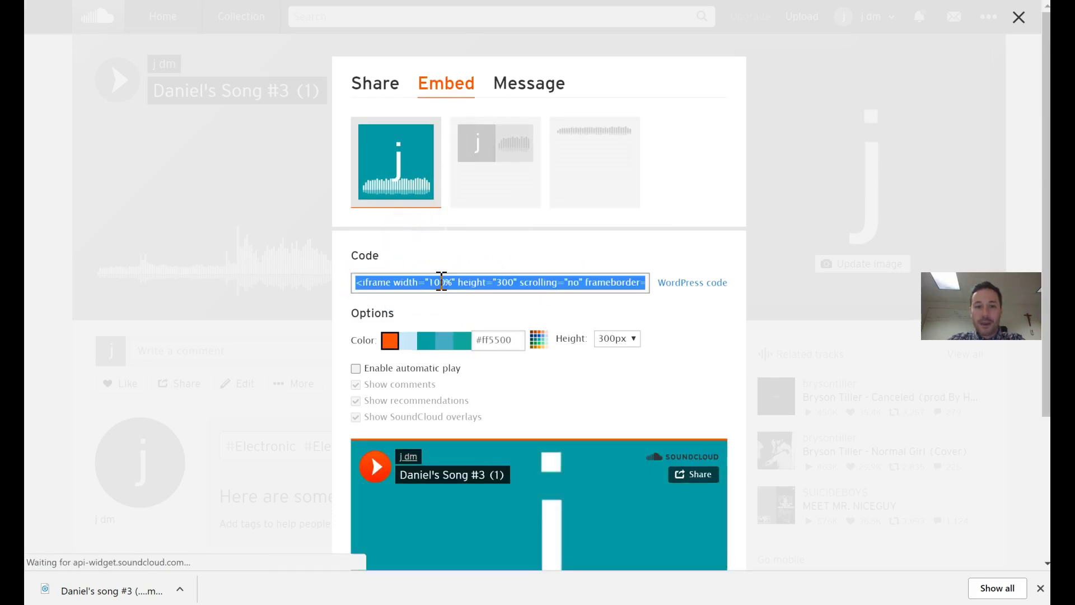
right_click(441, 281)
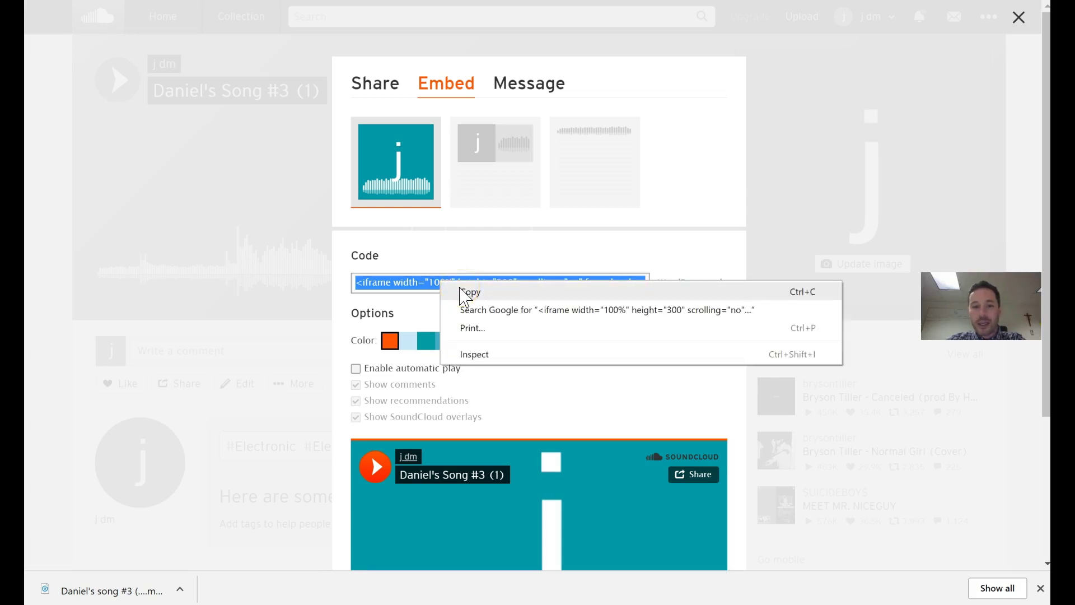
left_click(466, 290)
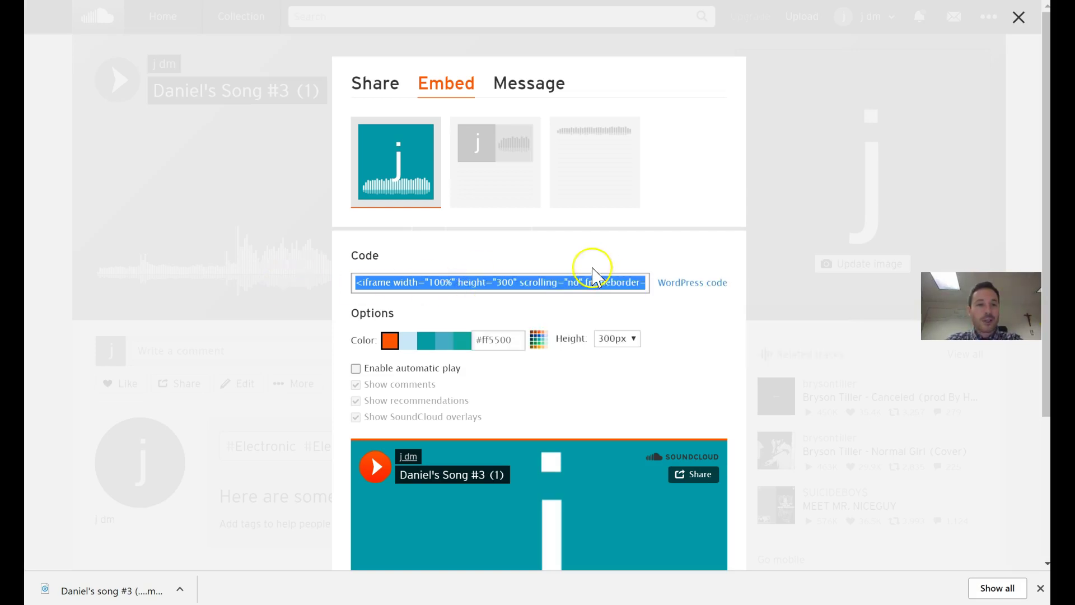
Open a new Chrome tab and enter 'gmail' in the address bar
key("ctrl+t")
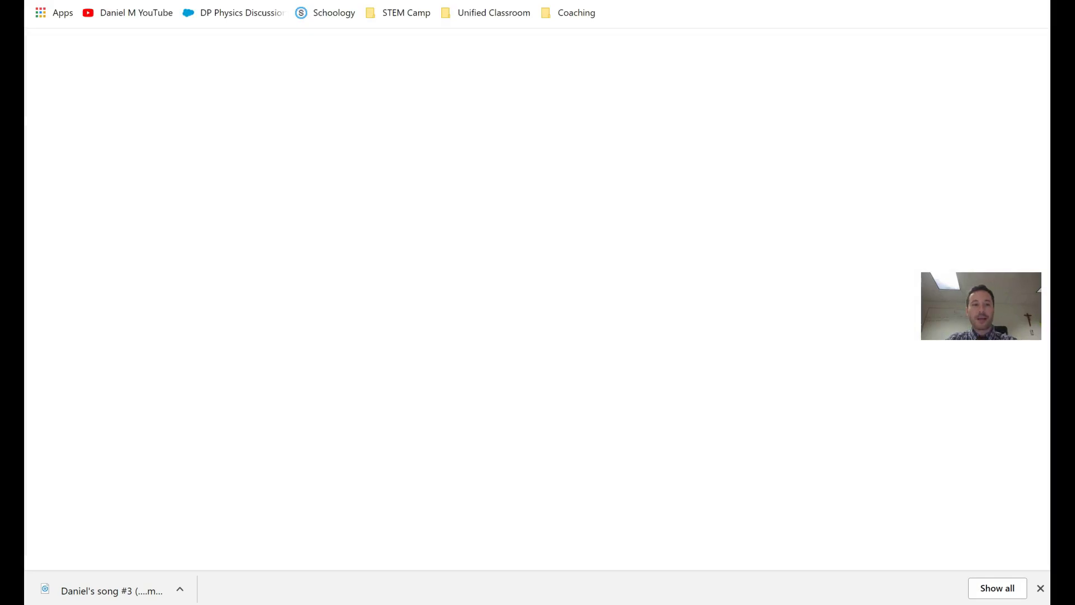
type("gmail")
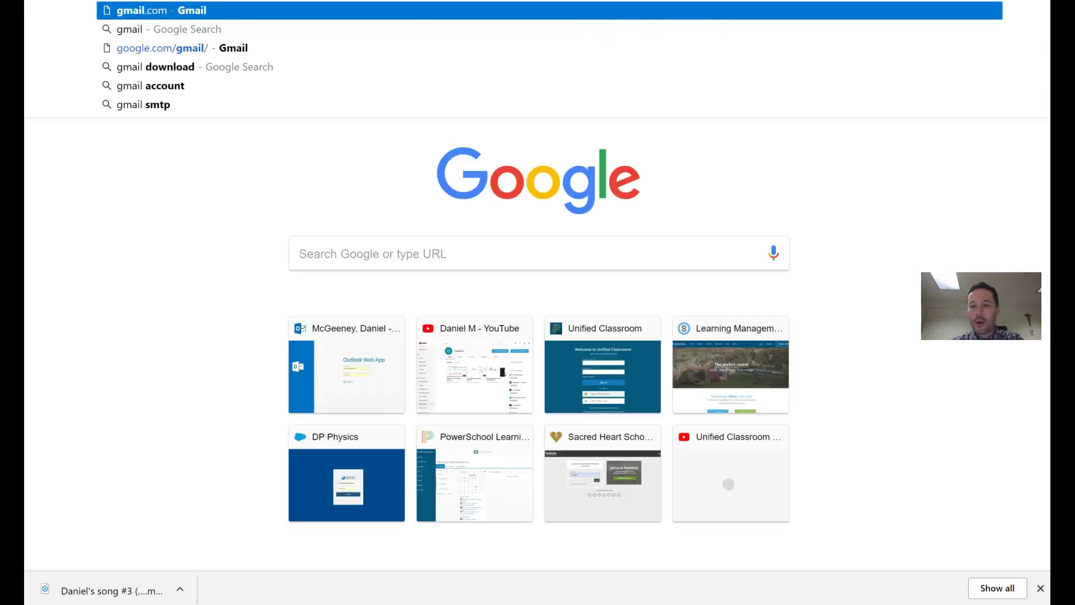